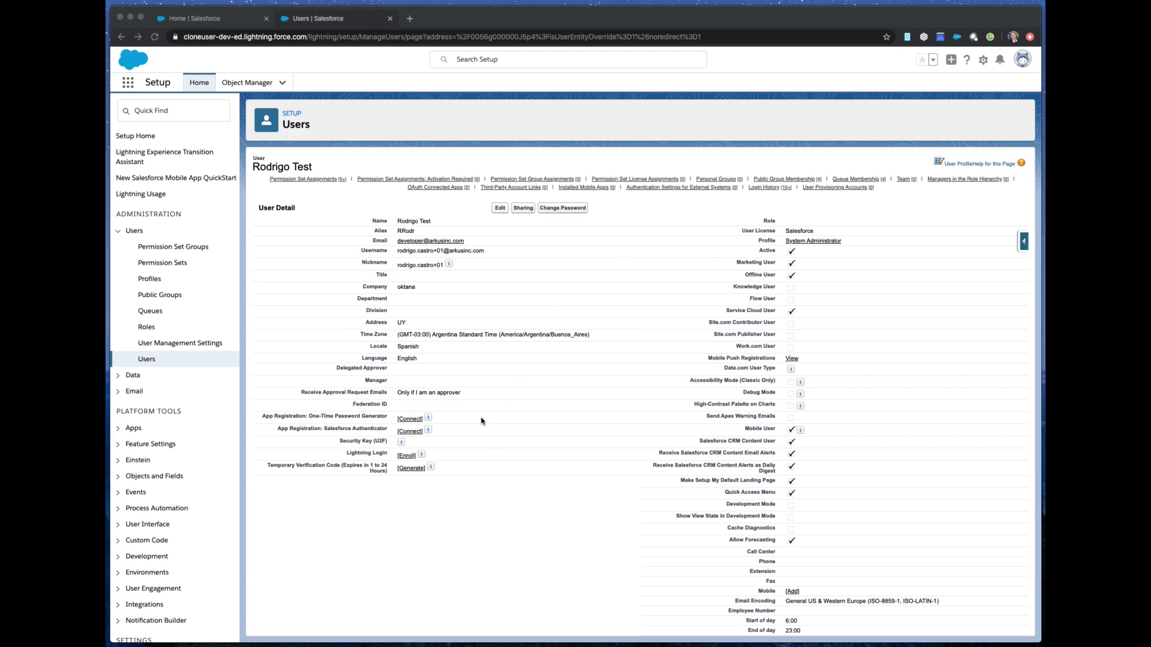
scroll(496, 493, "down", 3)
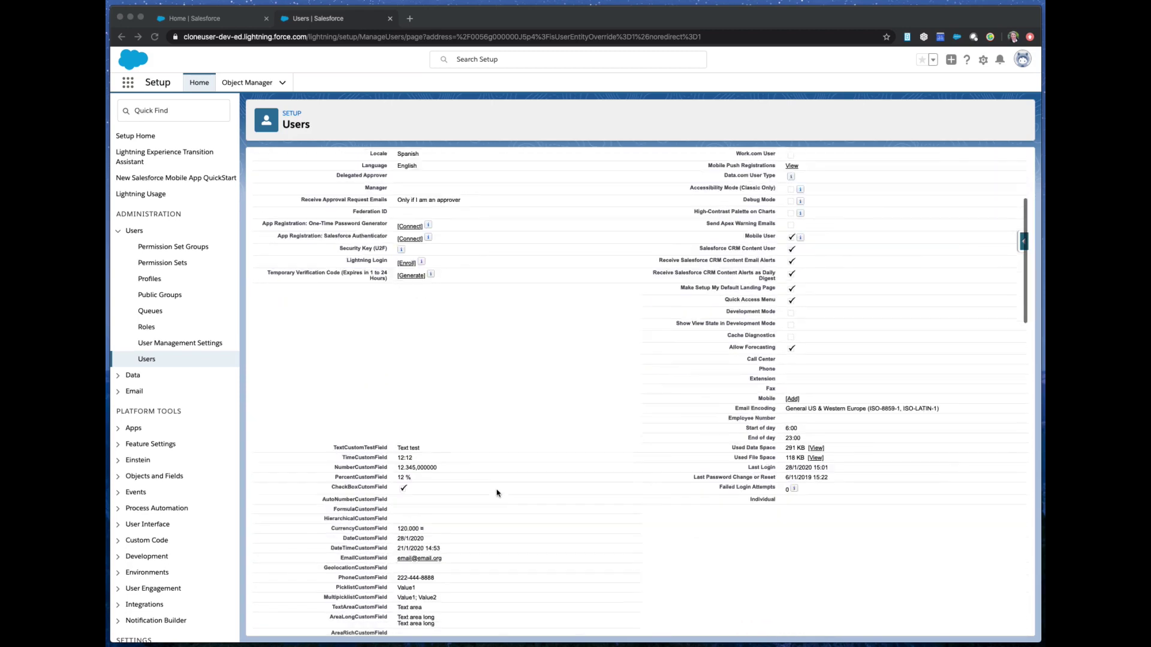
scroll(497, 492, "down", 2)
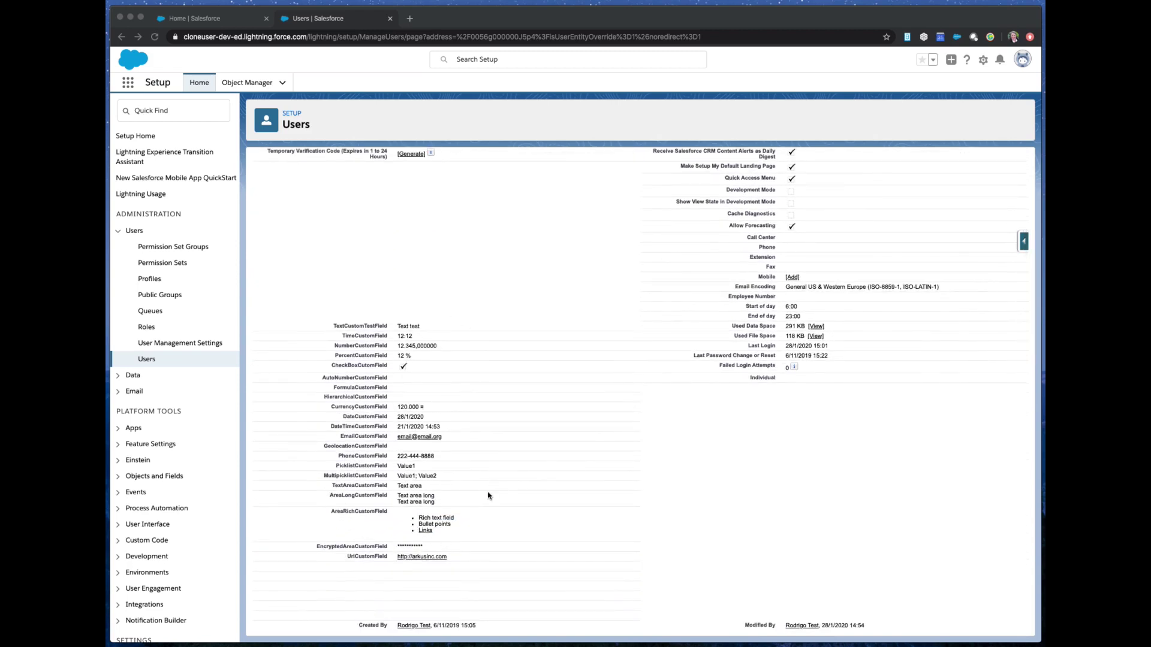
scroll(489, 497, "up", 5)
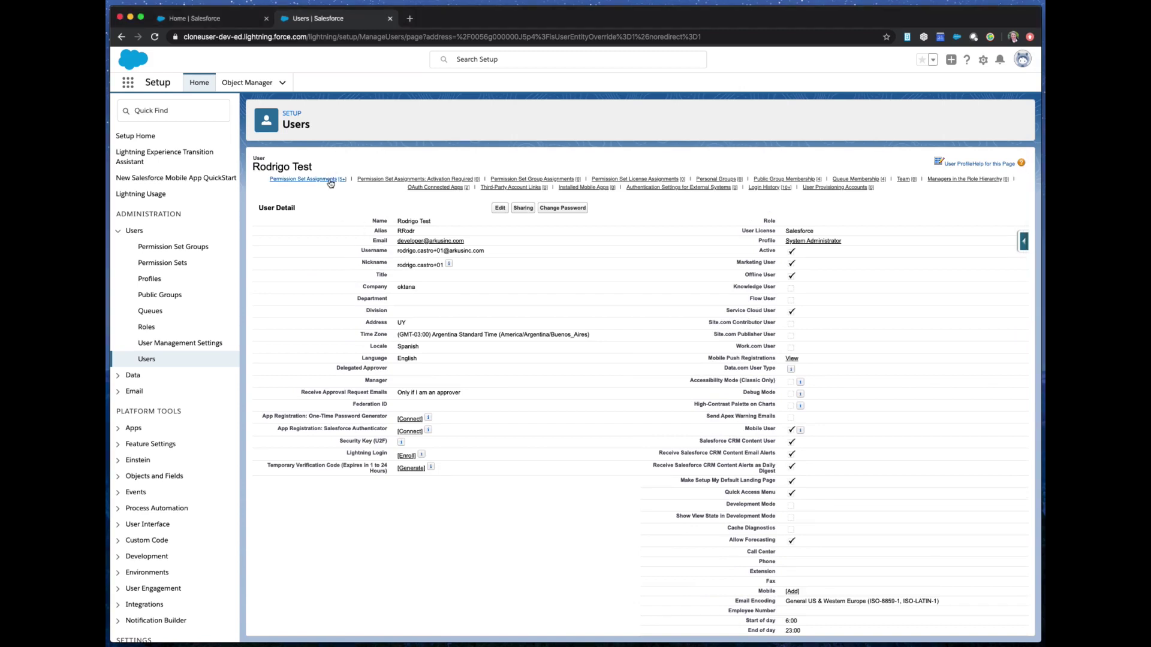
mouse_move(330, 182)
scroll(381, 545, "down", 5)
scroll(359, 509, "up", 5)
From the Sales home page, search Clone This User for the source user and open their clone form
left_click(198, 18)
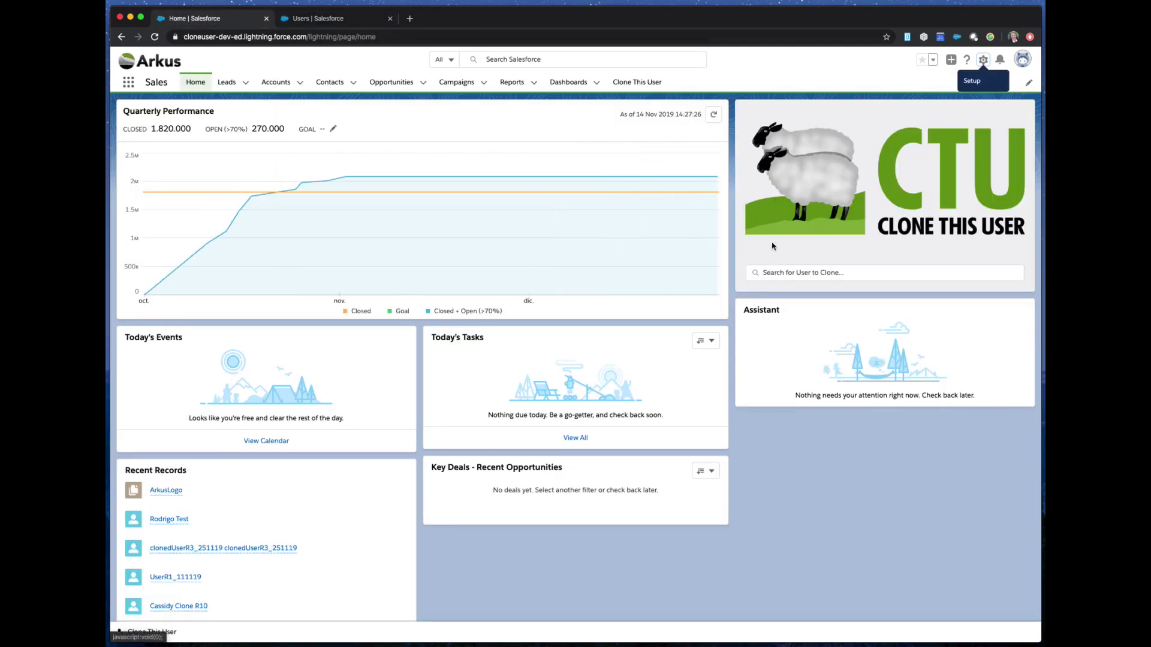
left_click(759, 274)
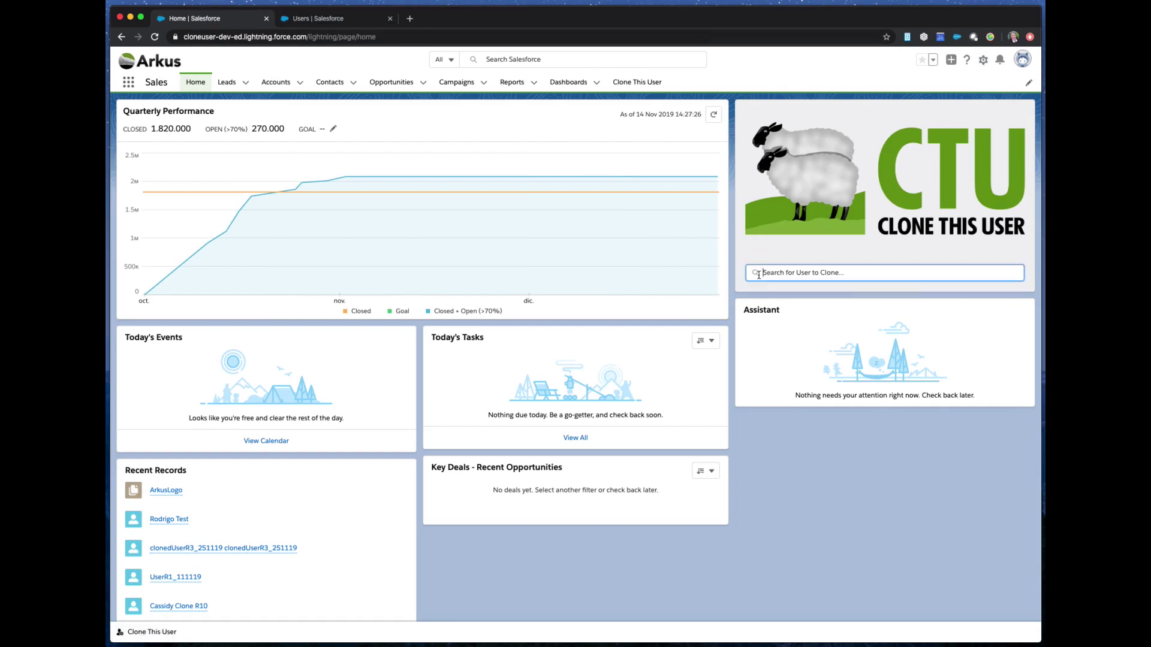
type("rodrigo")
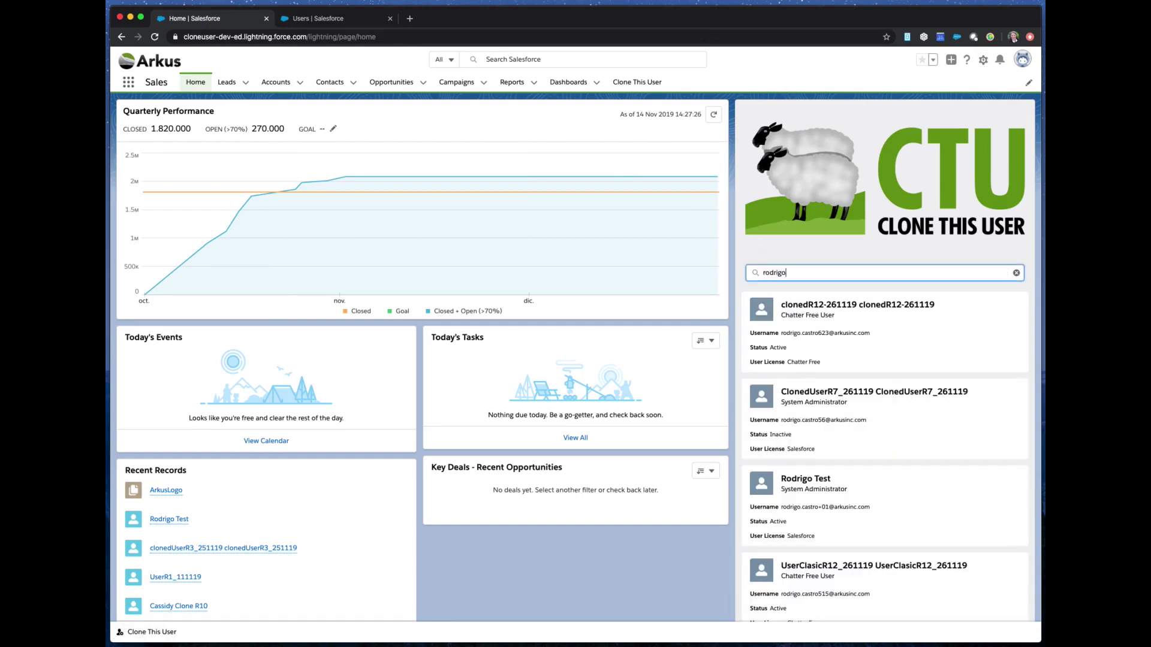
type(" test")
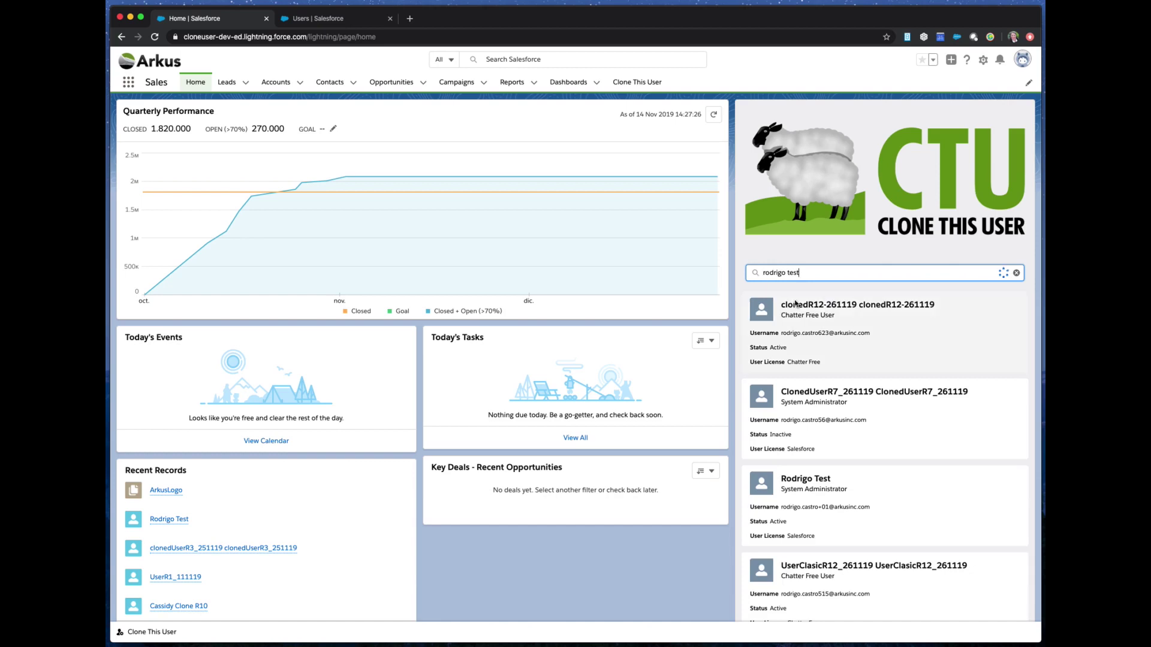
left_click(818, 479)
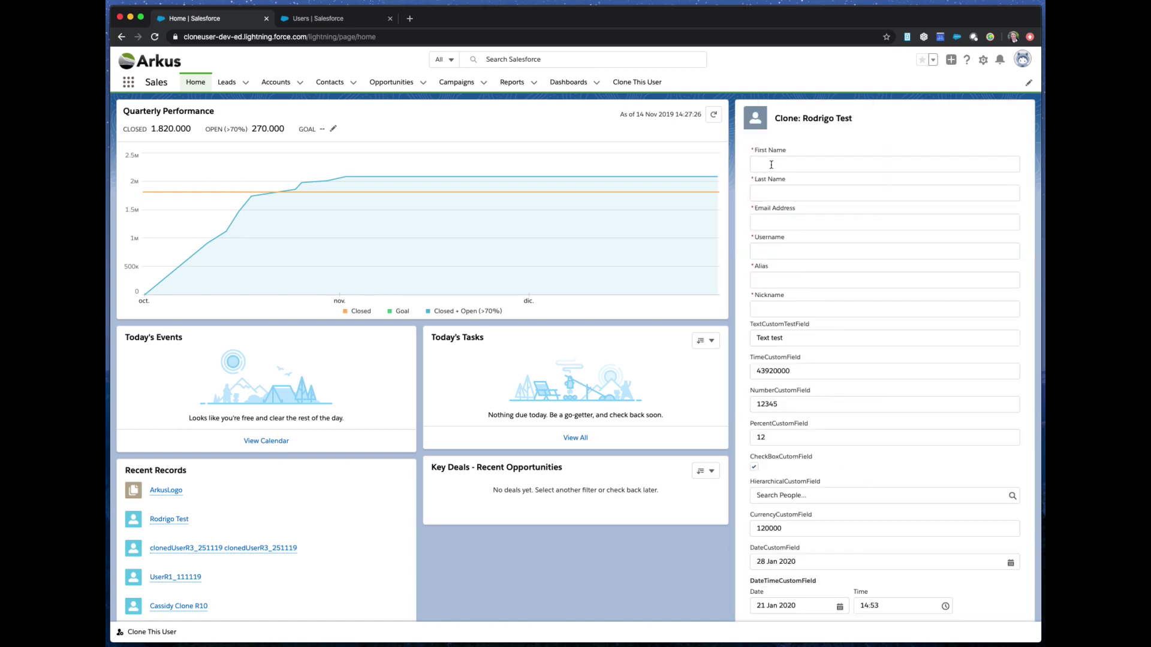
Enter the new user's first name, last name and e-mail, letting username, alias and nickname auto-fill
left_click(772, 165)
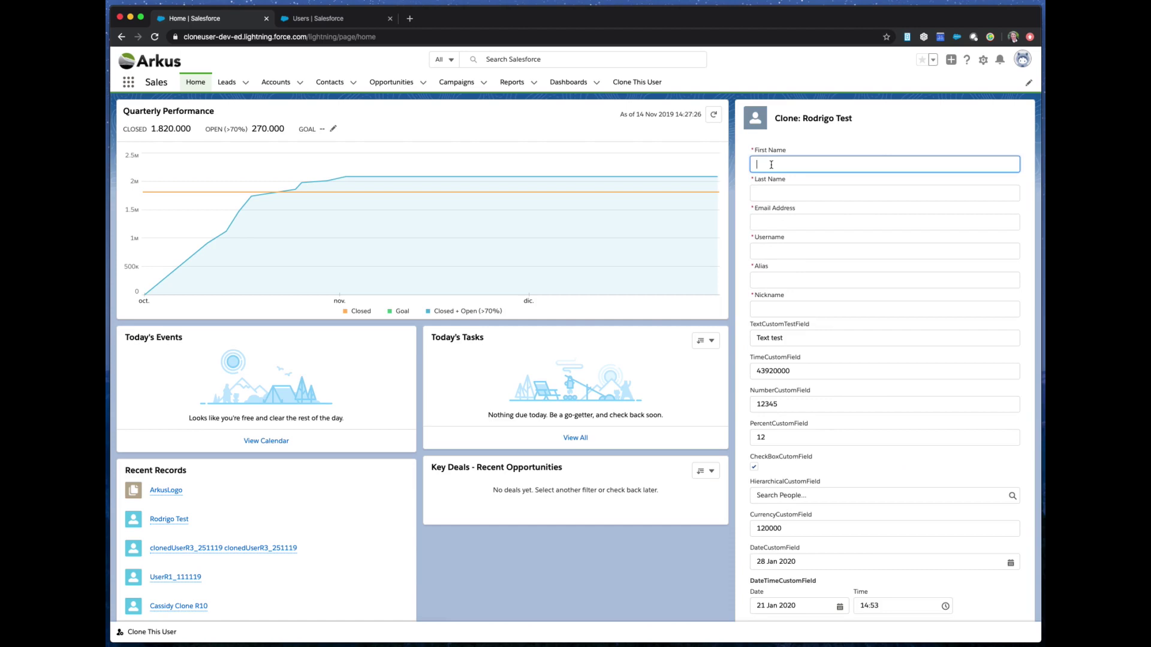
type("Michael")
key("Tab")
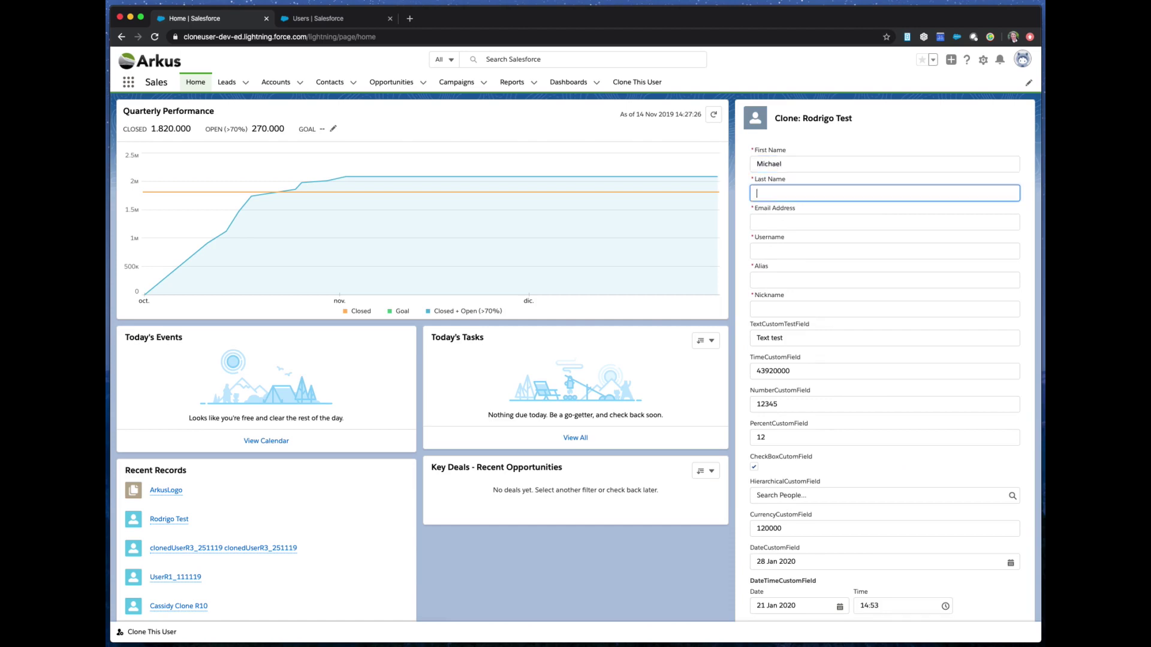
type("Test")
key("Tab")
type("michael")
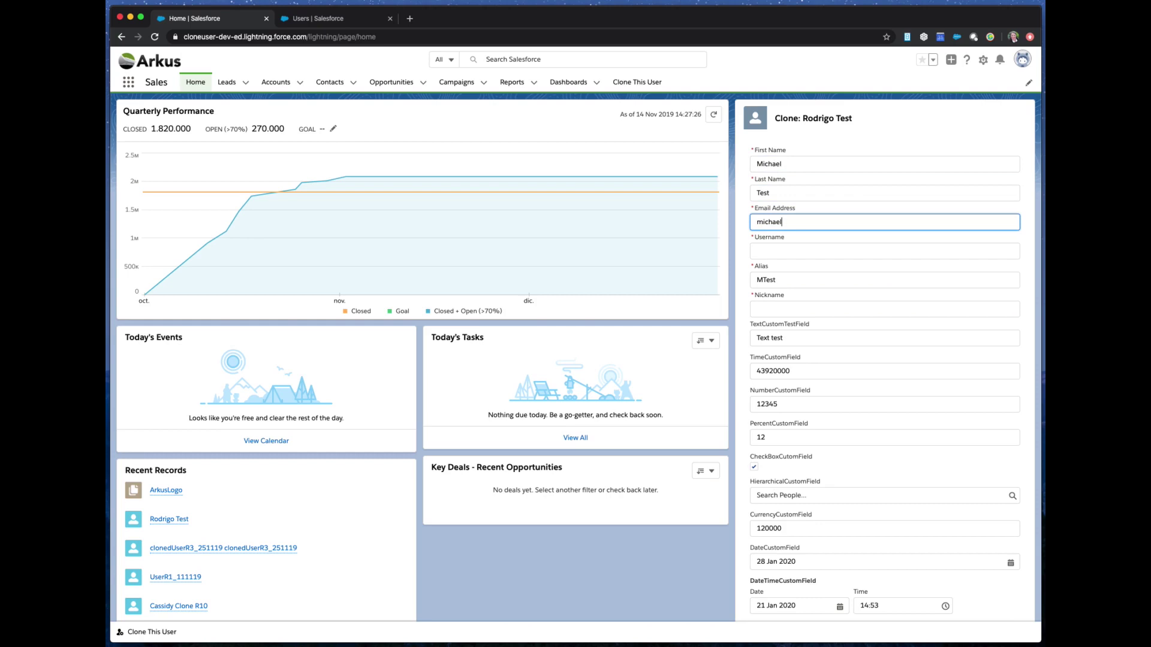
type("test@test.org")
key("Tab")
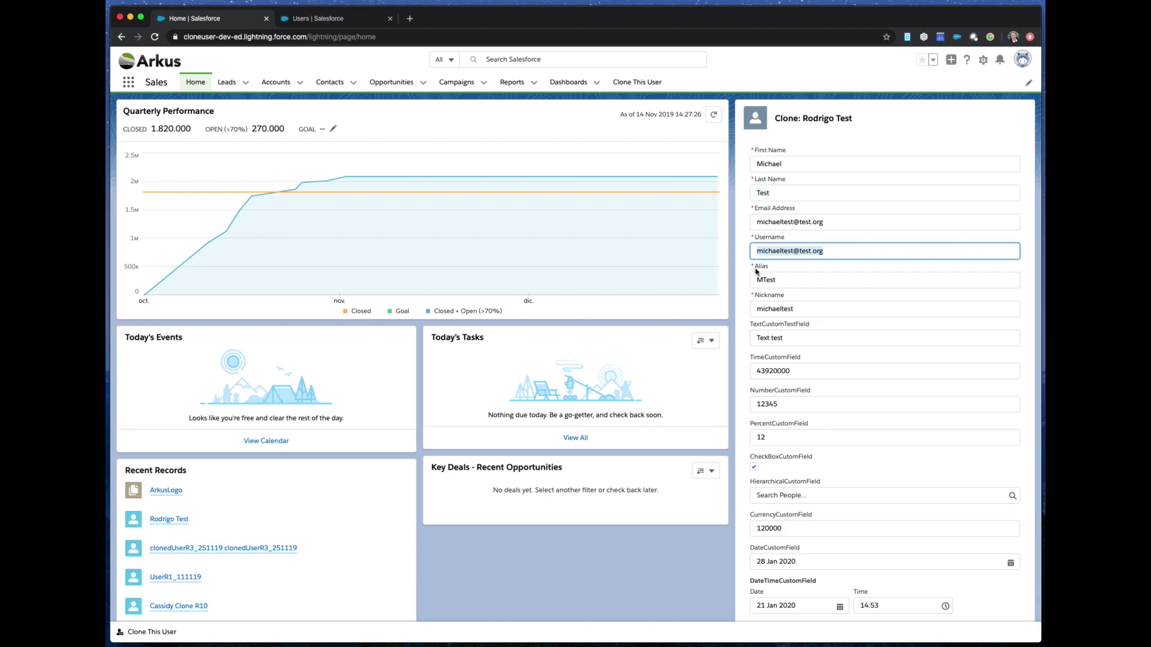
left_click(742, 256)
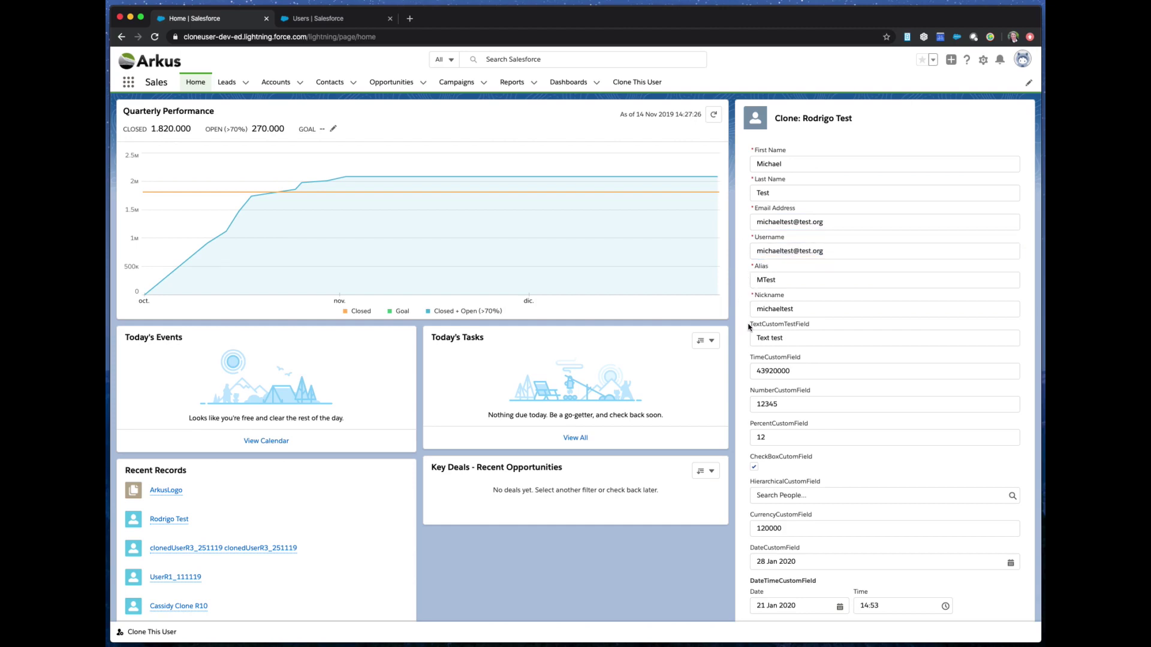
Replace the copied TextCustomTestField value 'Text test' with 'Something new'
left_click_drag(749, 326, 812, 328)
scroll(825, 424, "down", 4)
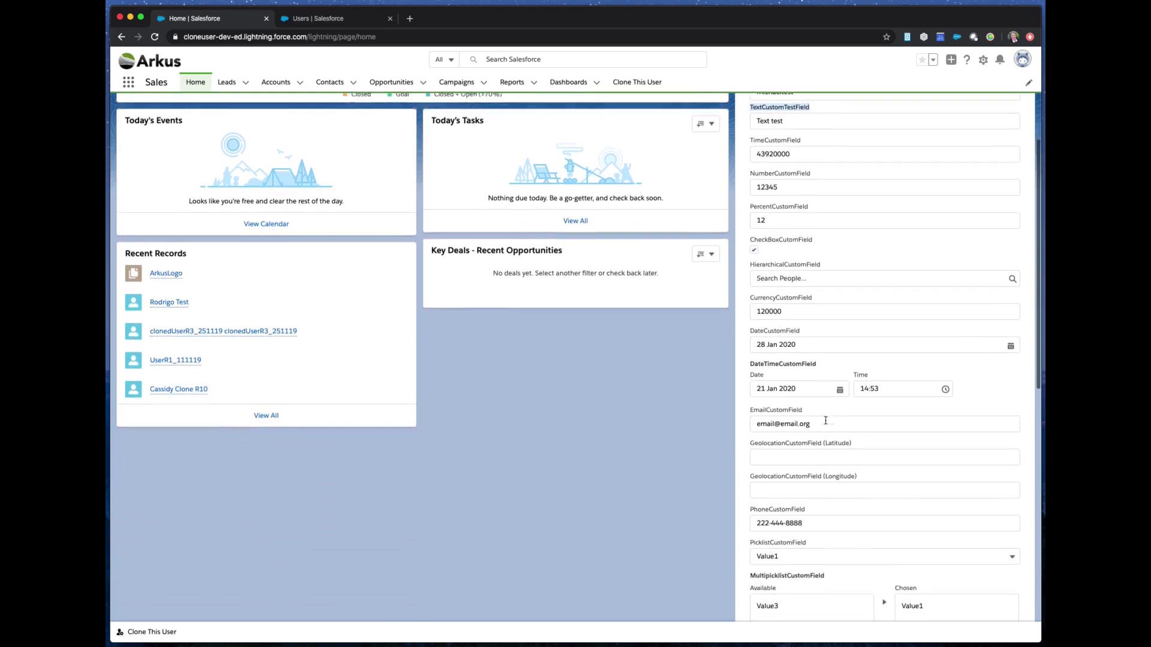
scroll(825, 422, "down", 3)
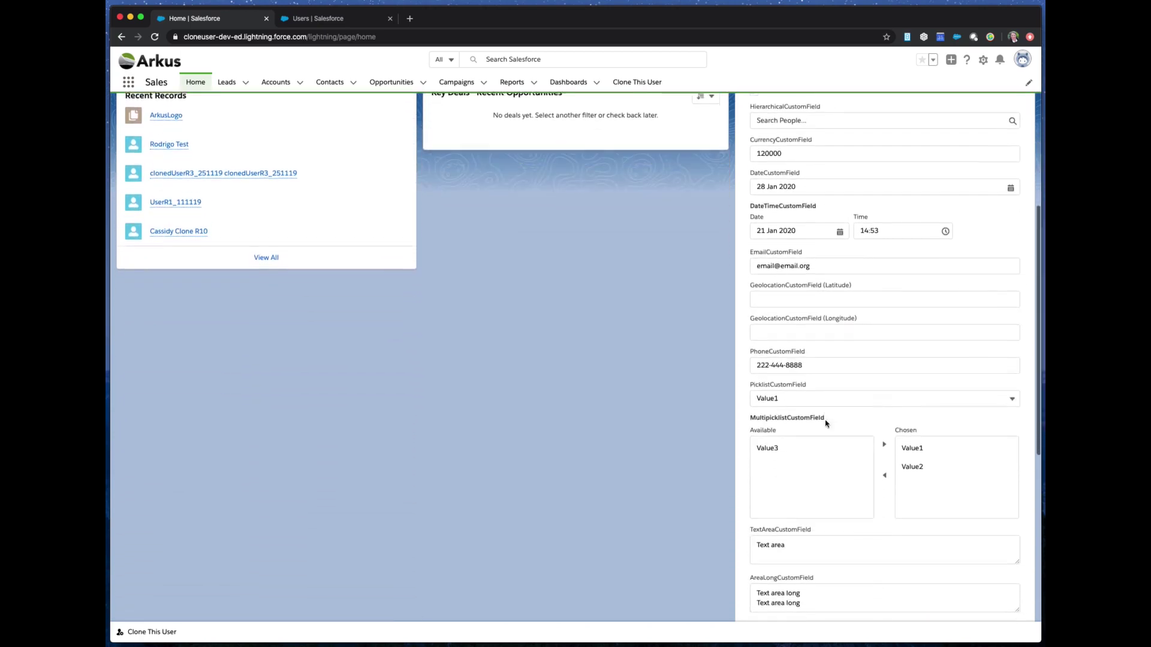
scroll(825, 424, "down", 6)
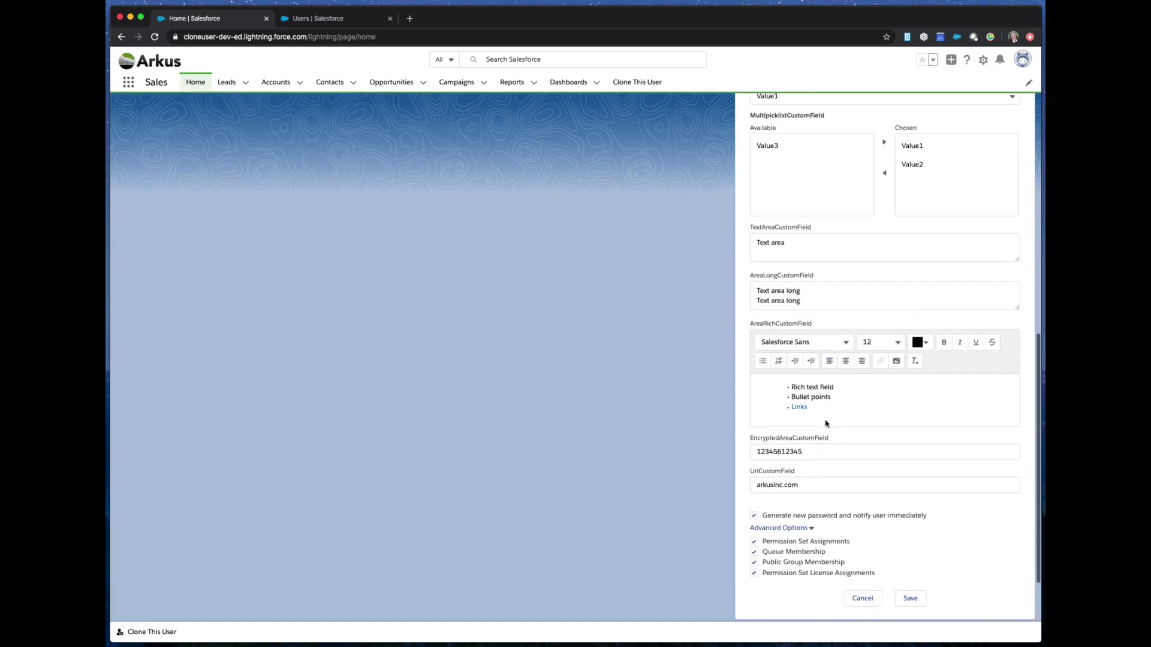
scroll(826, 424, "up", 5)
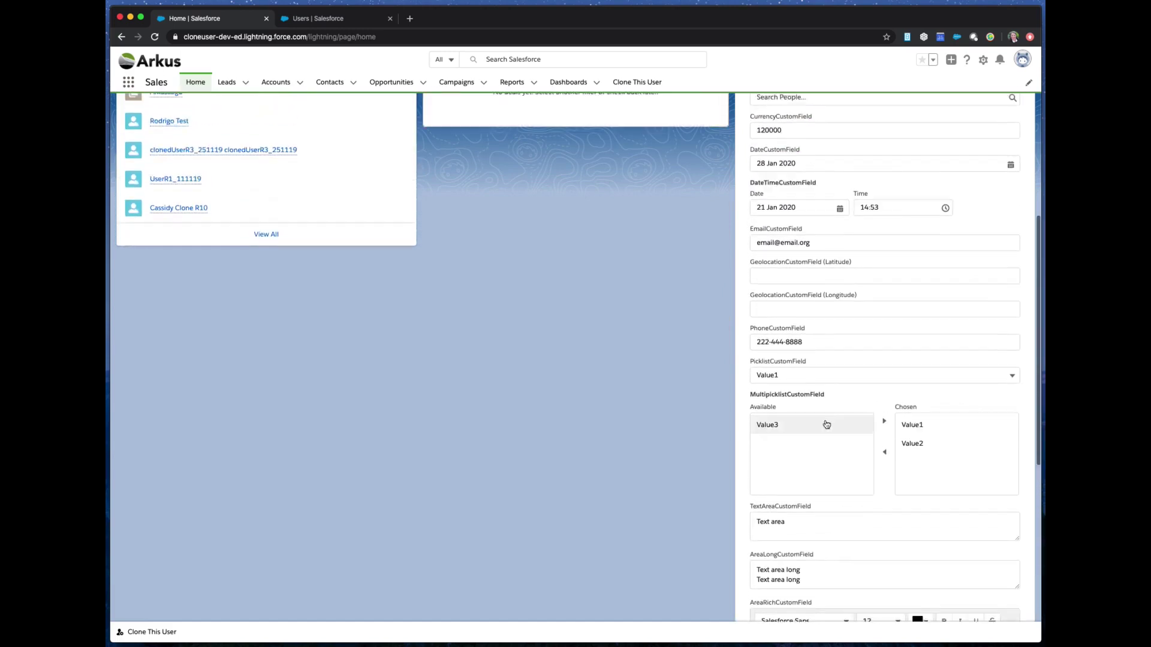
scroll(826, 423, "up", 7)
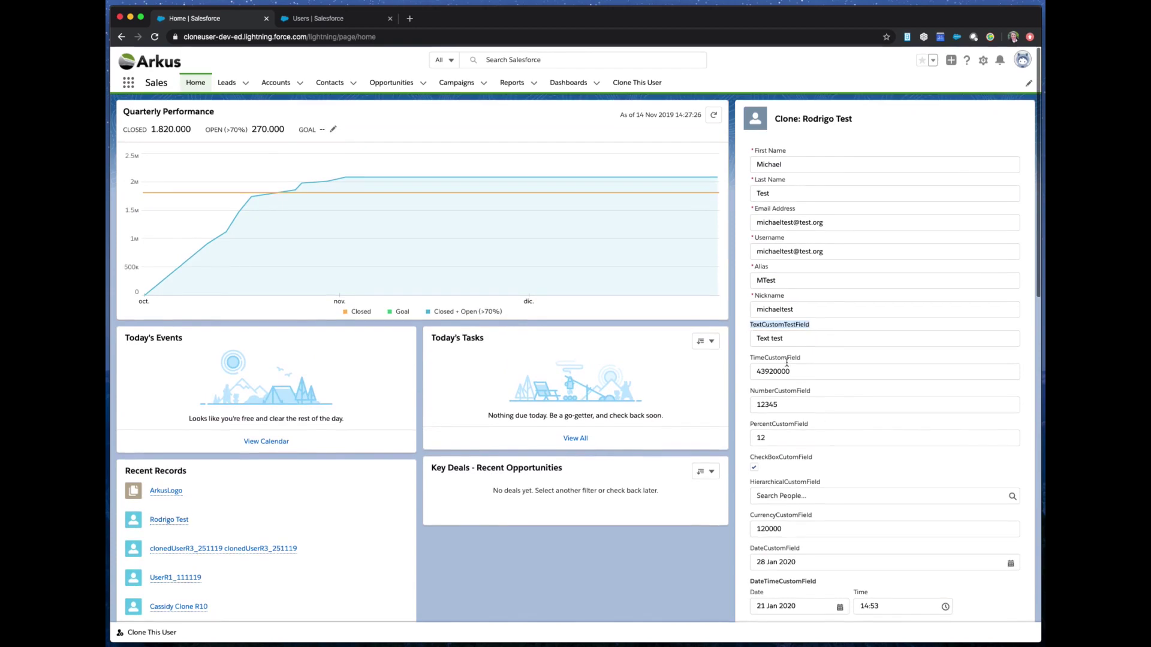
left_click_drag(782, 338, 732, 340)
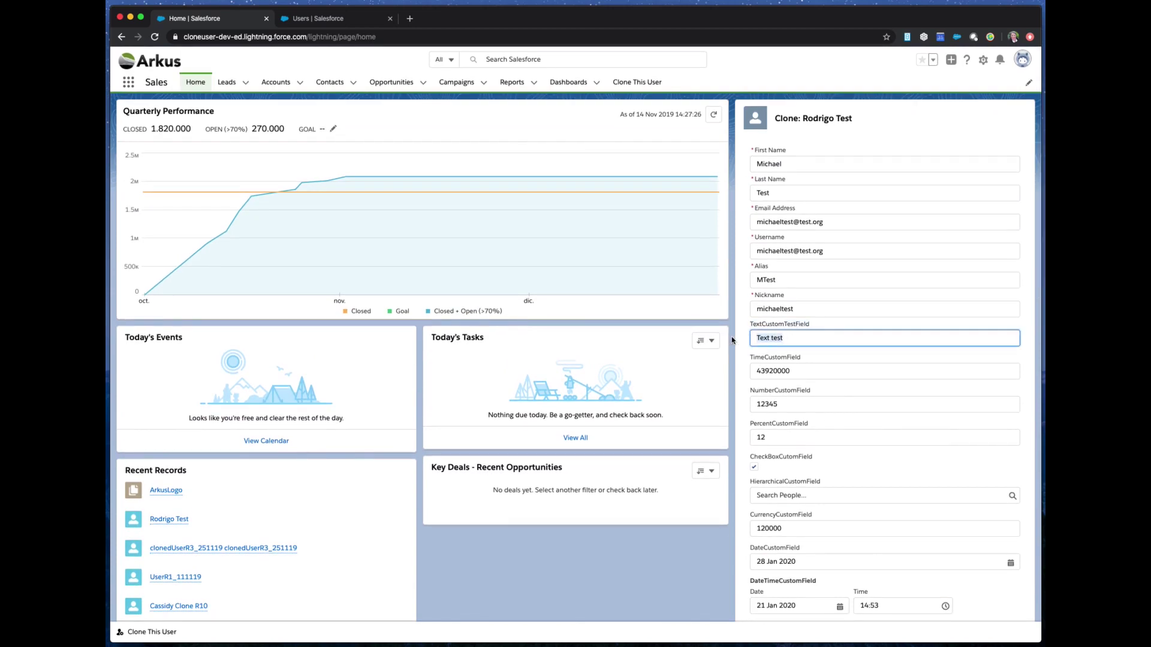
type("Something new")
Uncheck 'Generate new password and notify user immediately' and save the cloned user
scroll(744, 264, "down", 10)
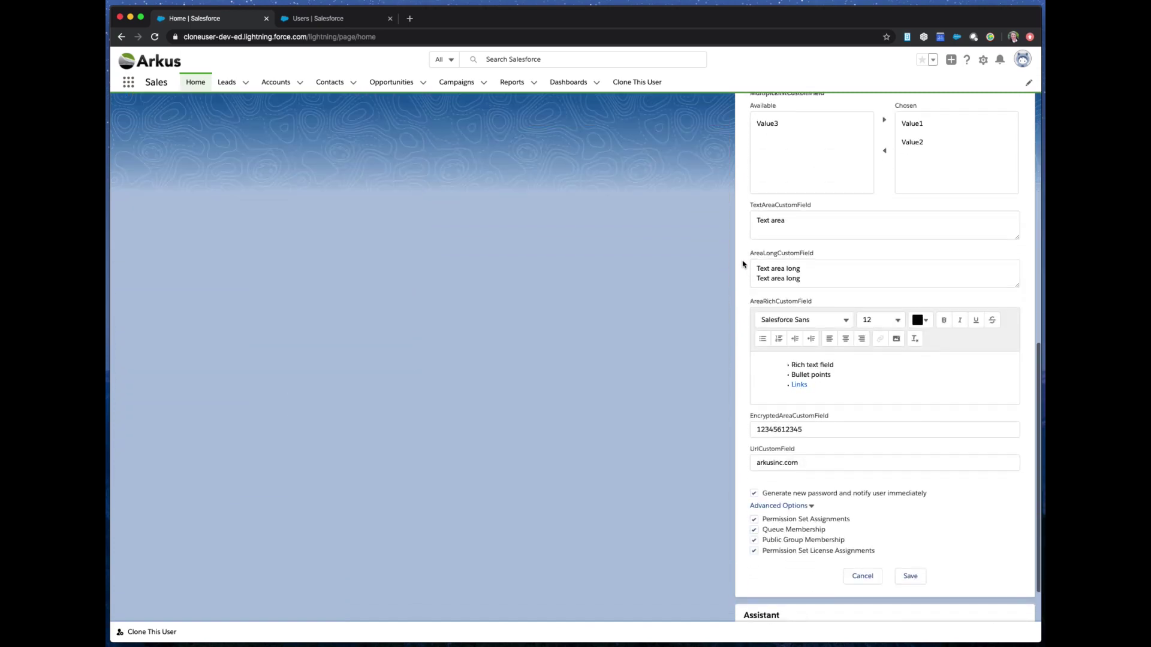
scroll(744, 263, "down", 3)
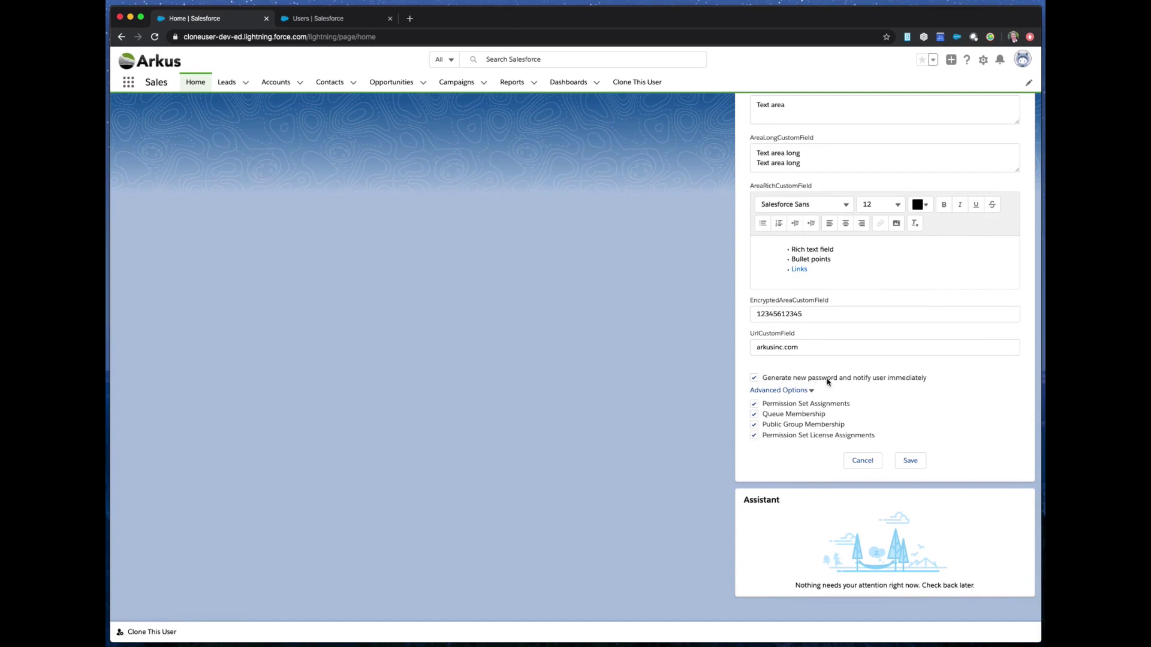
left_click(754, 379)
left_click(919, 414)
left_click(911, 467)
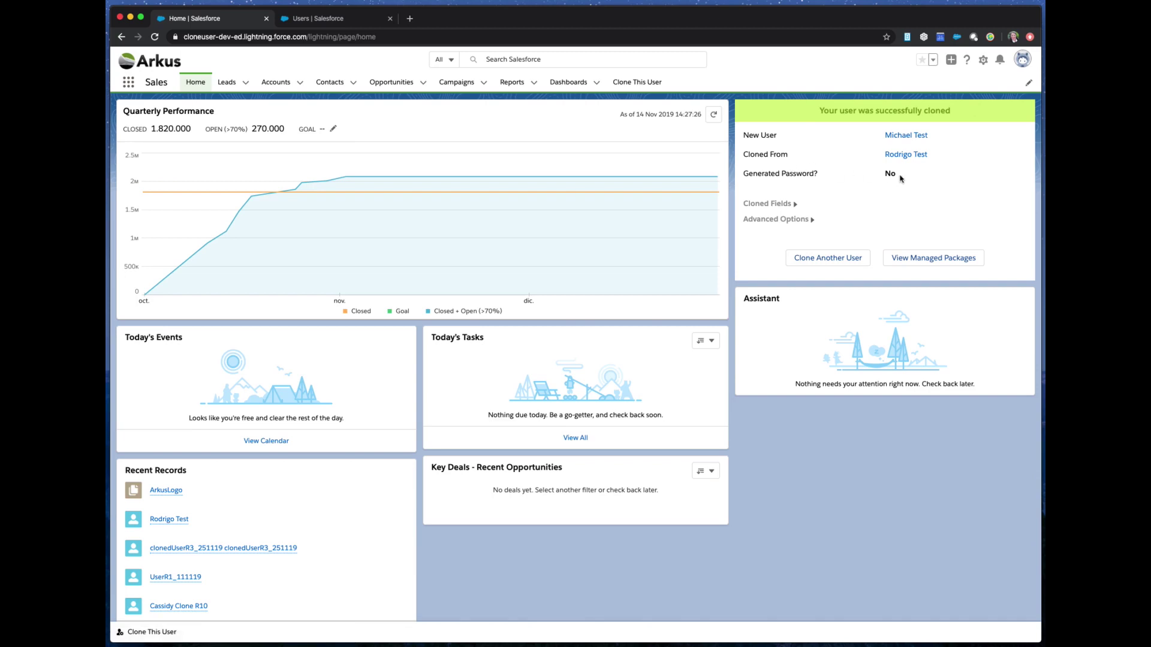
Expand and collapse the Cloned Fields and Advanced Options lists on the success card
left_click(795, 208)
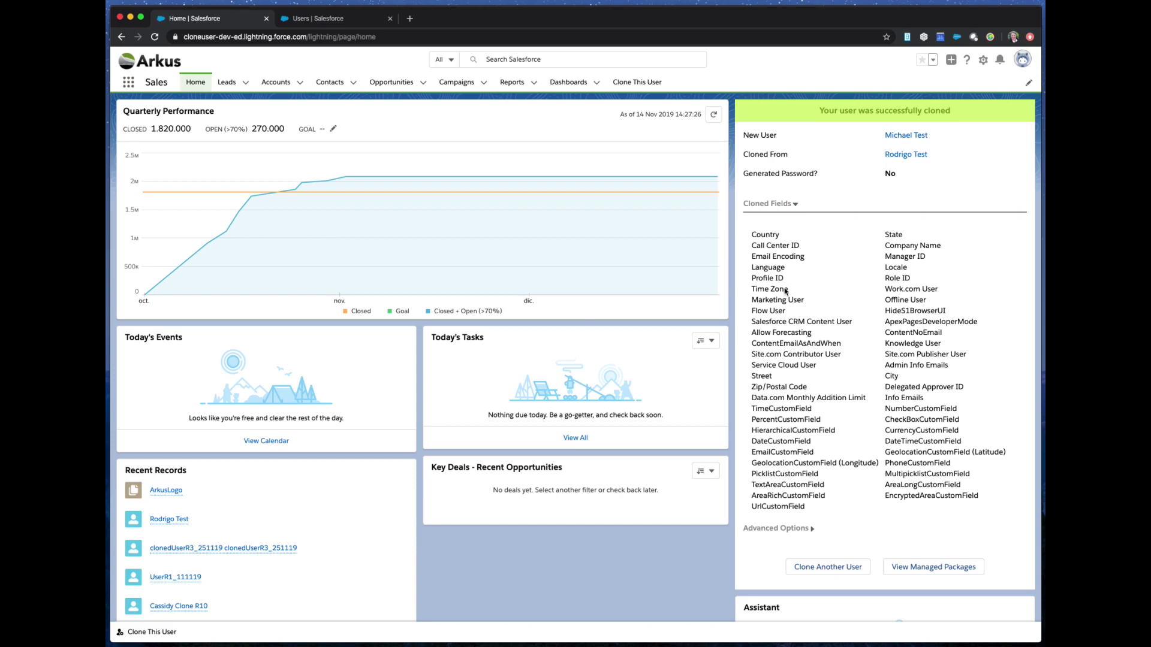
left_click(794, 204)
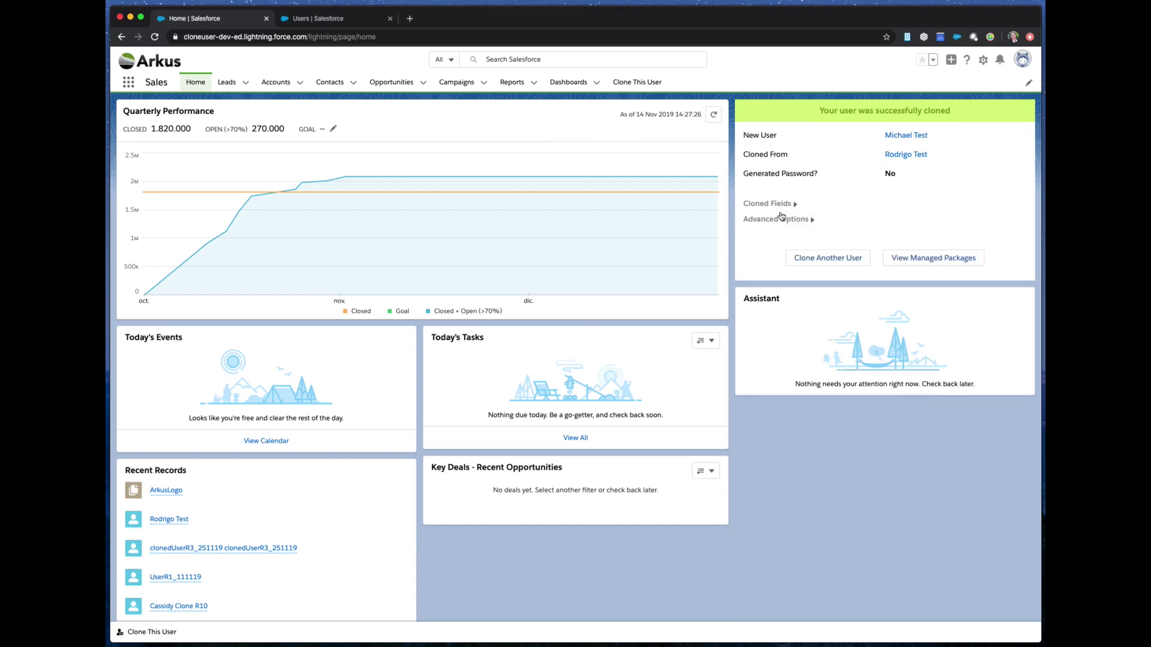
left_click(812, 220)
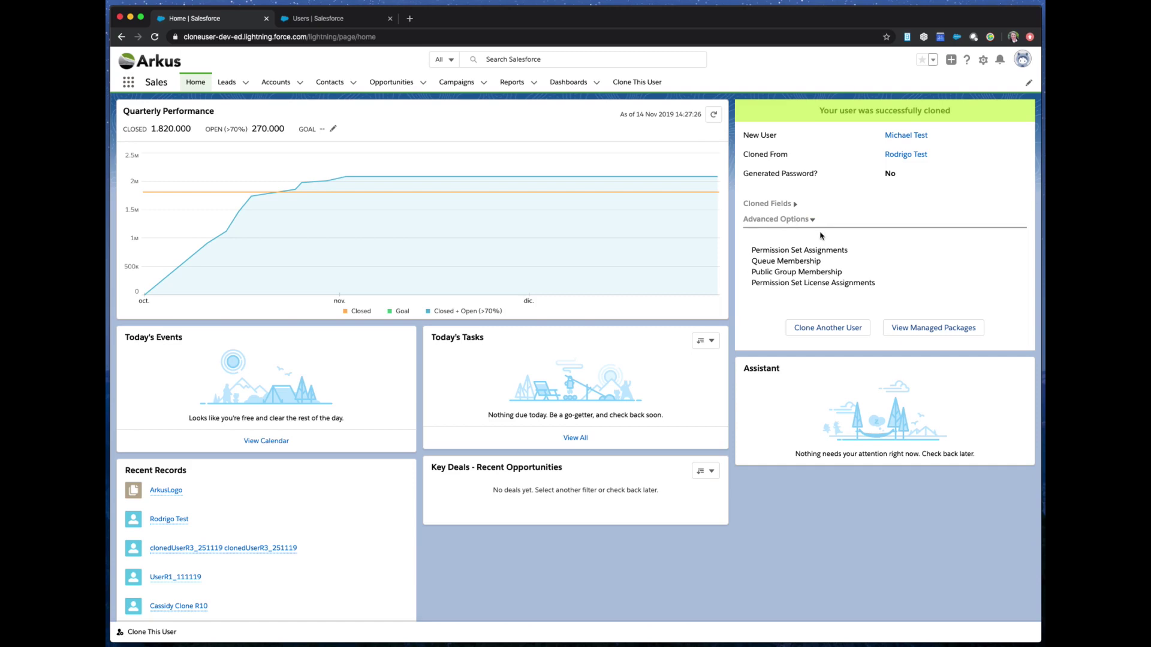
left_click(814, 220)
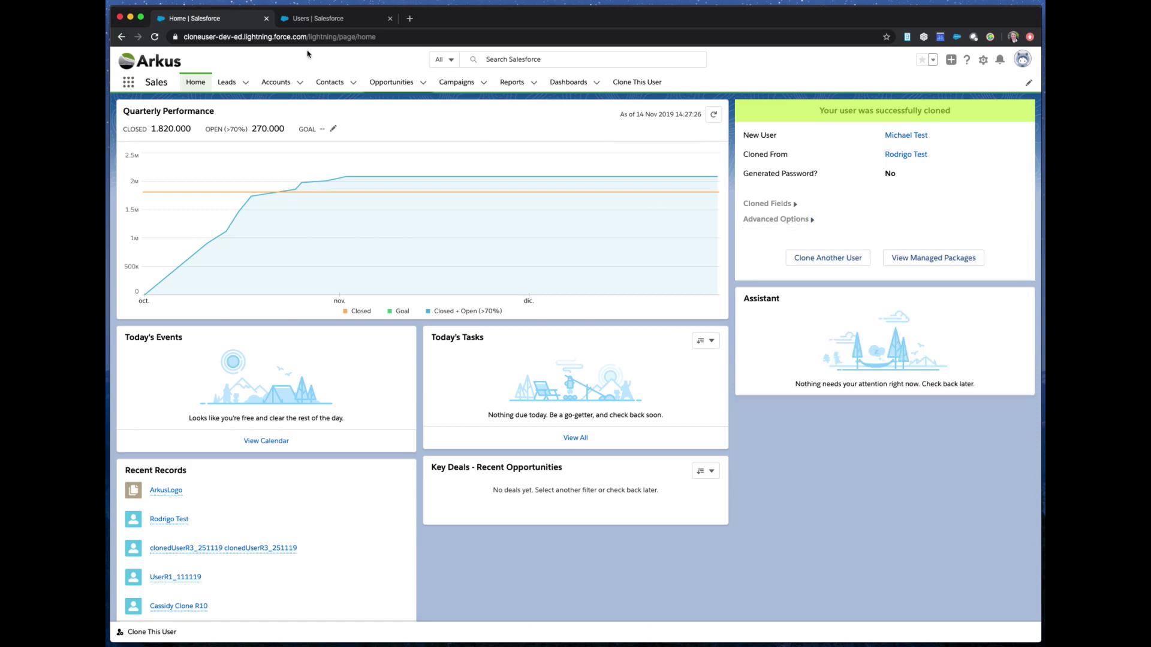
Open the new user's record from All Users and confirm TextCustomTestField reads 'Something new'
left_click(306, 18)
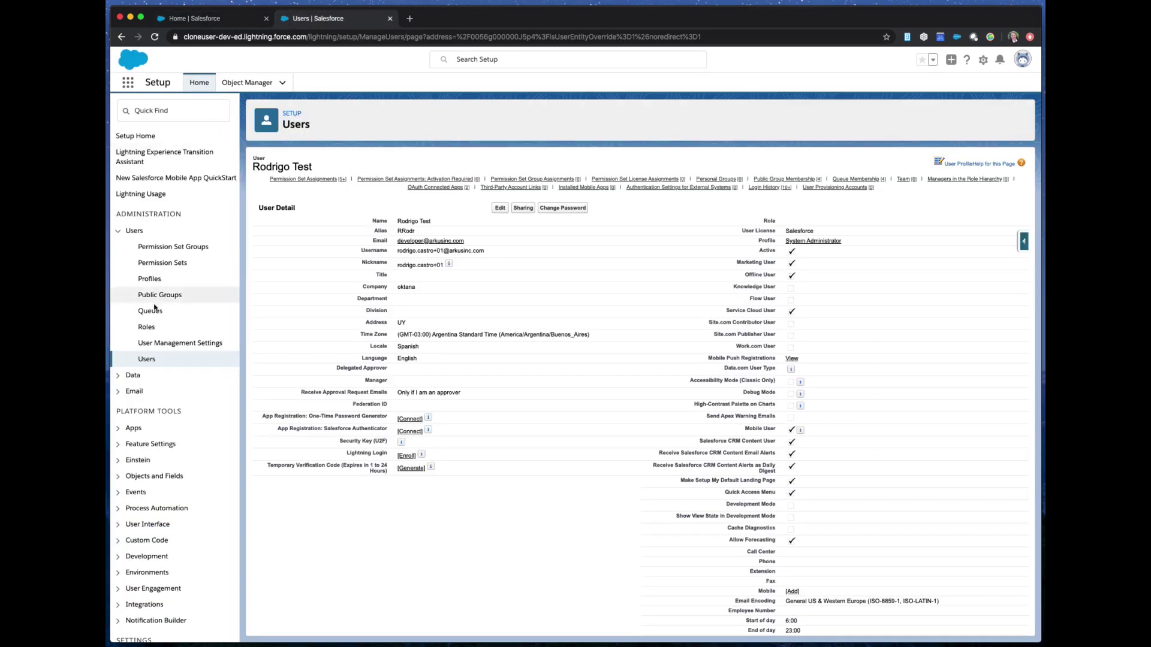
left_click(147, 359)
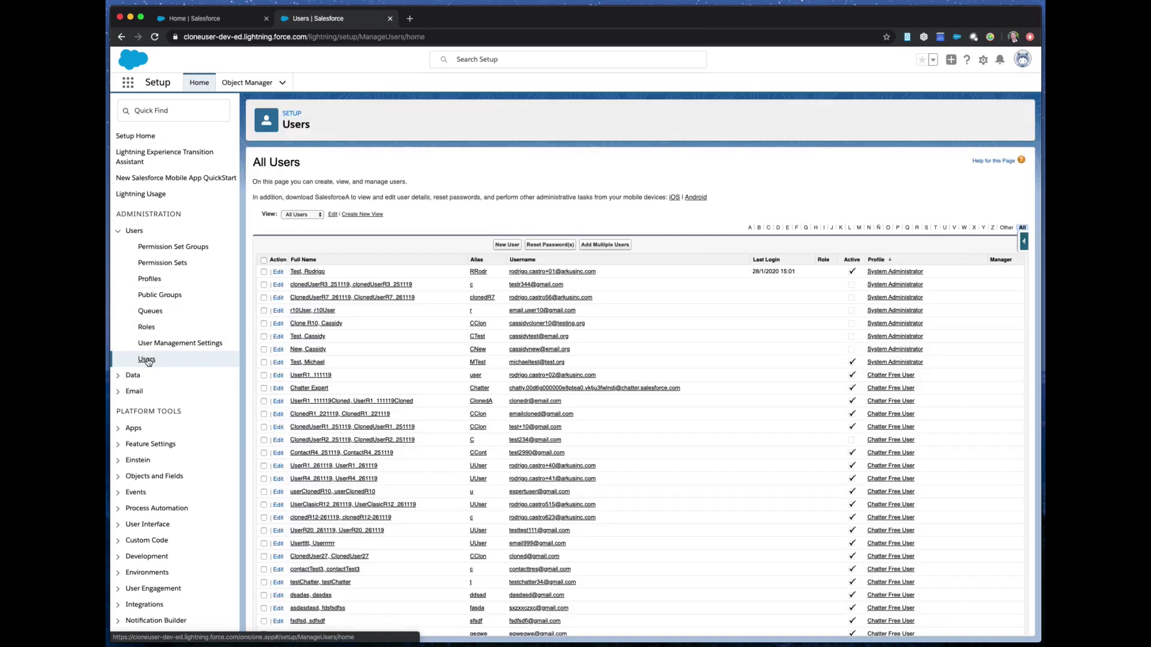
left_click(322, 362)
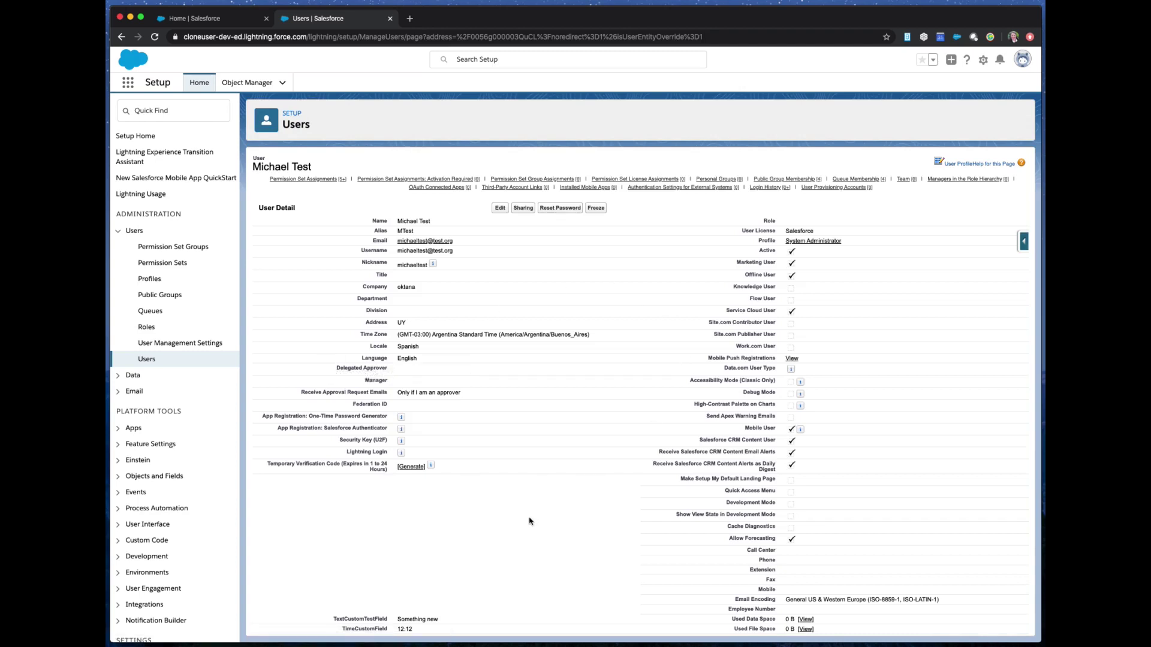
scroll(530, 521, "down", 1)
scroll(530, 521, "down", 5)
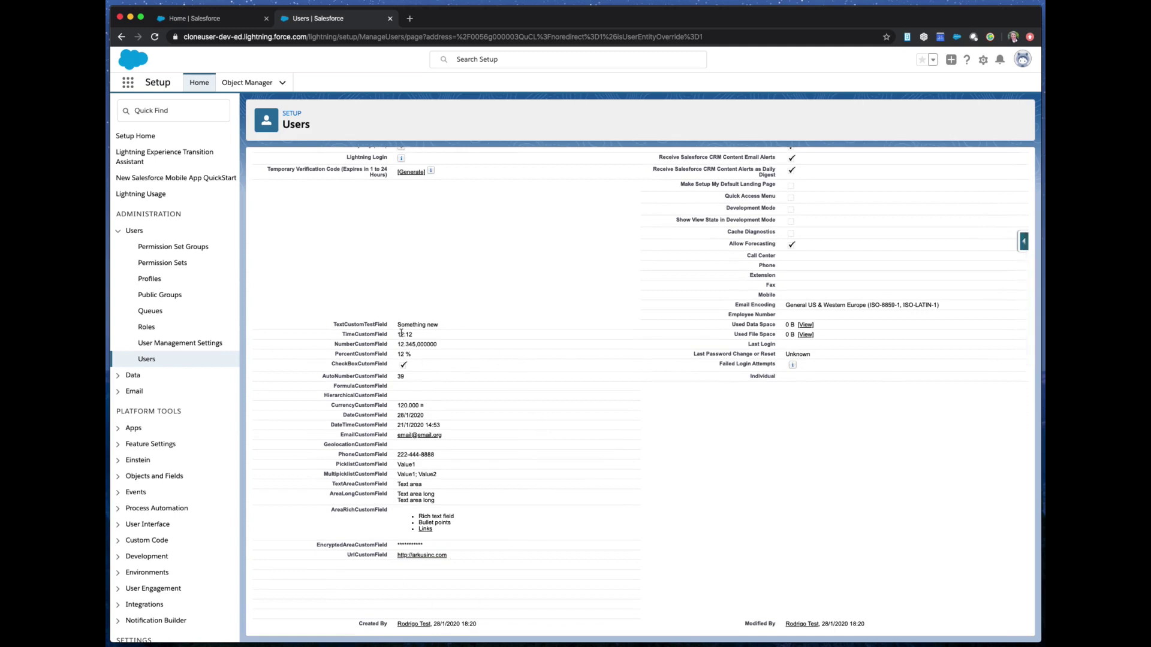
left_click_drag(398, 324, 442, 326)
left_click(445, 280)
scroll(445, 283, "up", 5)
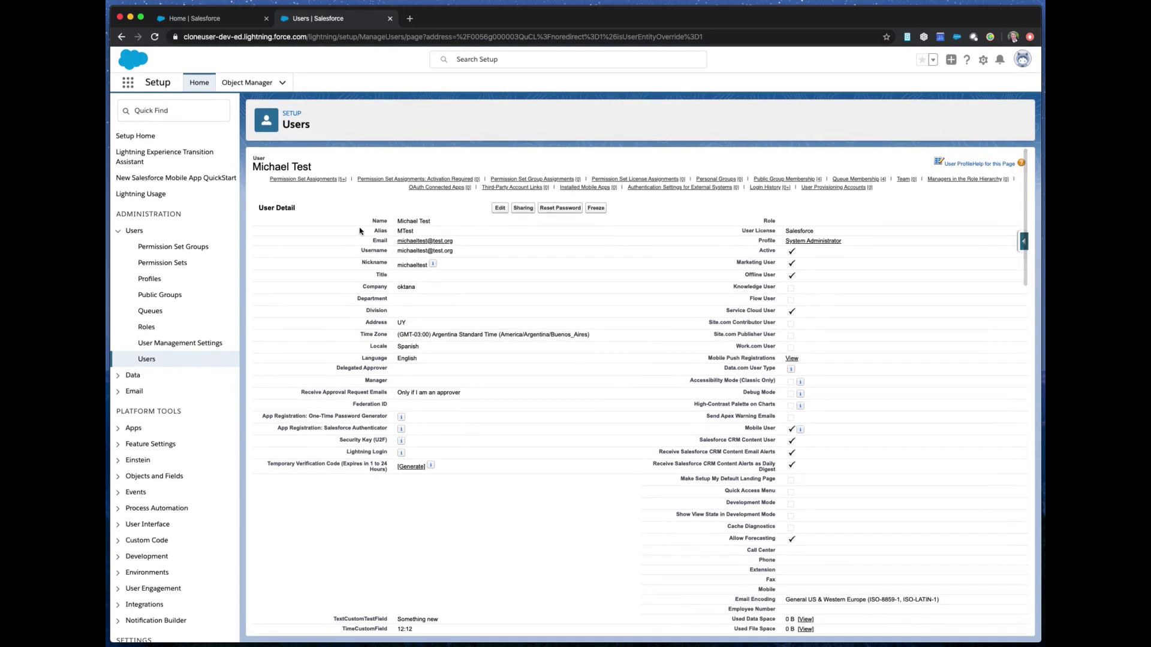
mouse_move(322, 185)
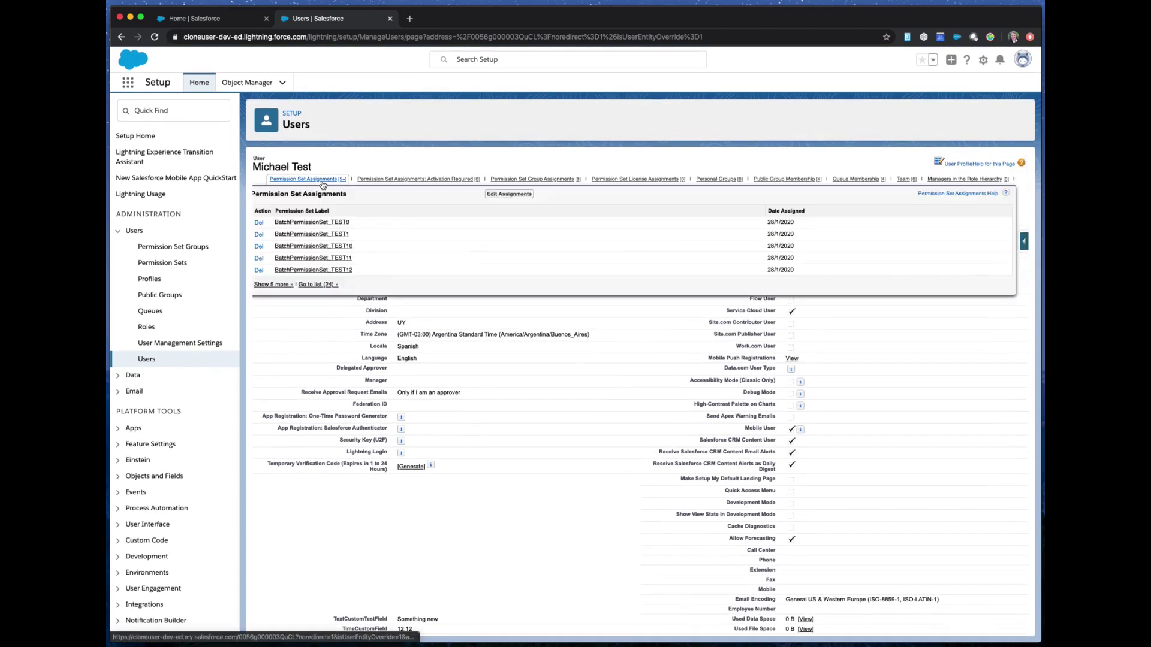